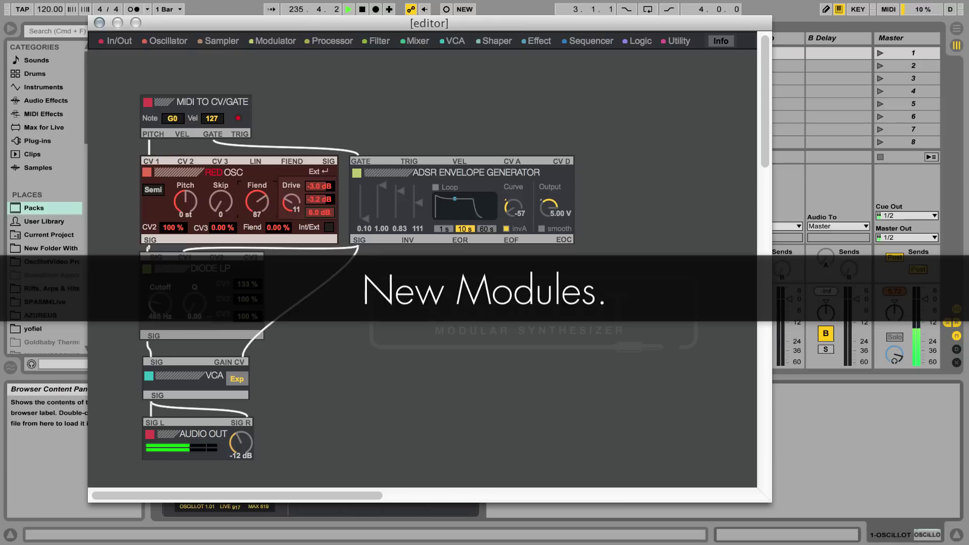
Step: Vary the Red Osc's Fiend amount, bringing it to 59
{"action": "left_click_drag", "start_coordinate": [251, 217], "coordinate": [251, 218]}
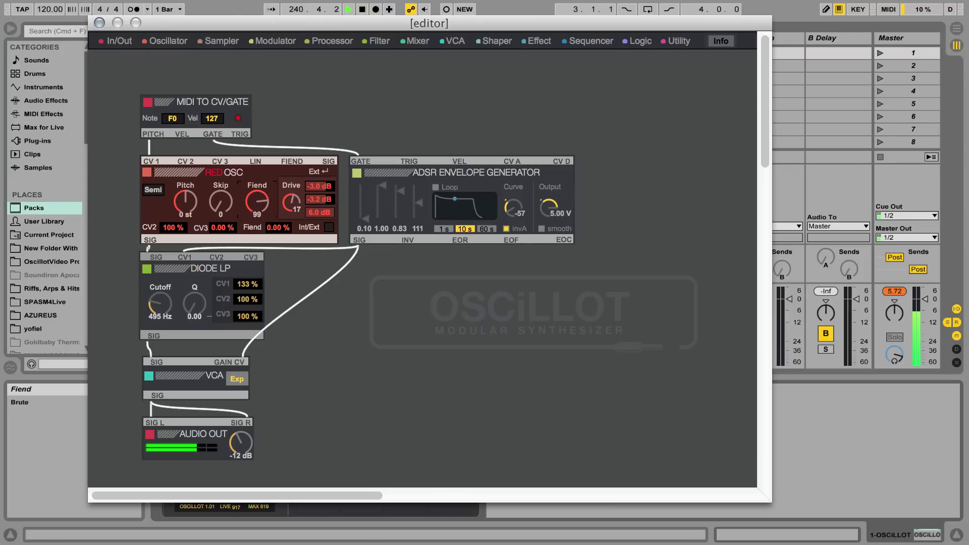
{"action": "left_click_drag", "start_coordinate": [258, 202], "coordinate": [295, 203]}
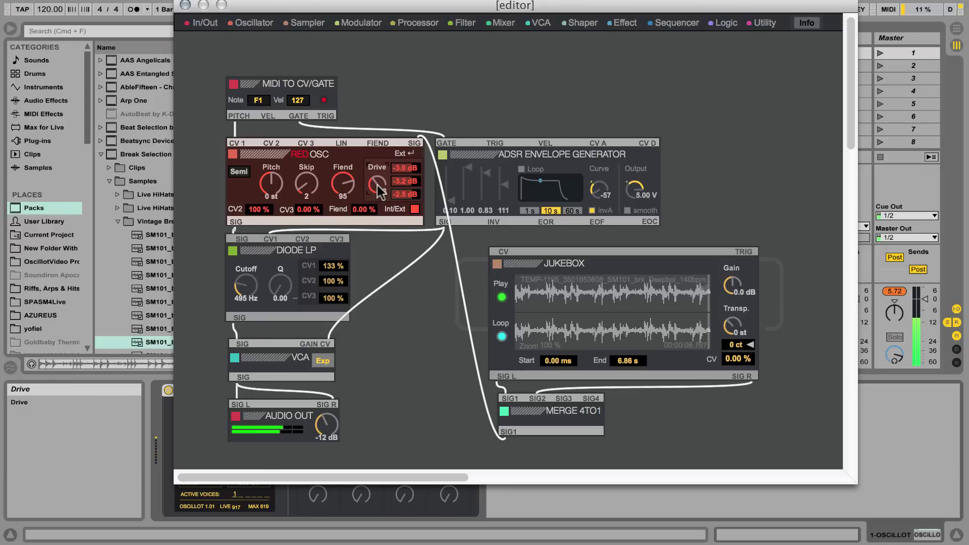
{"action": "left_click_drag", "start_coordinate": [343, 185], "coordinate": [342, 213]}
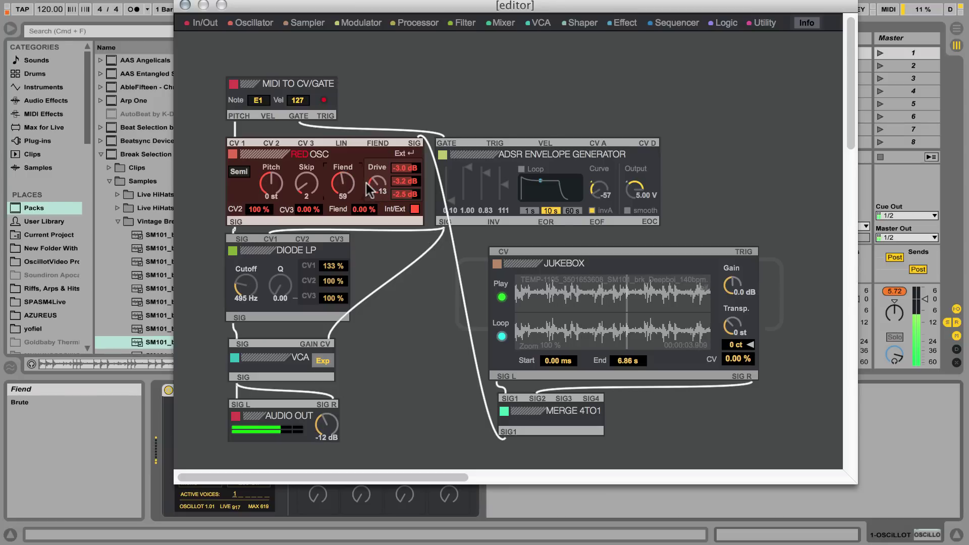
Step: Set the Red Osc's upper two levels to -3.7 dB and -2.5 dB, with Drive at 6 and Fiend at 117
{"action": "left_click_drag", "start_coordinate": [405, 182], "coordinate": [377, 181]}
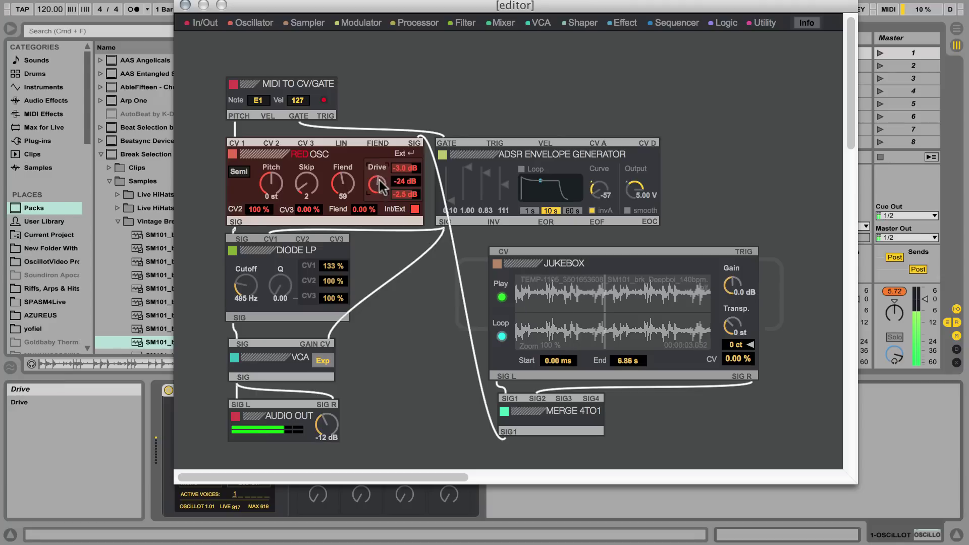
{"action": "left_click_drag", "start_coordinate": [404, 168], "coordinate": [343, 155]}
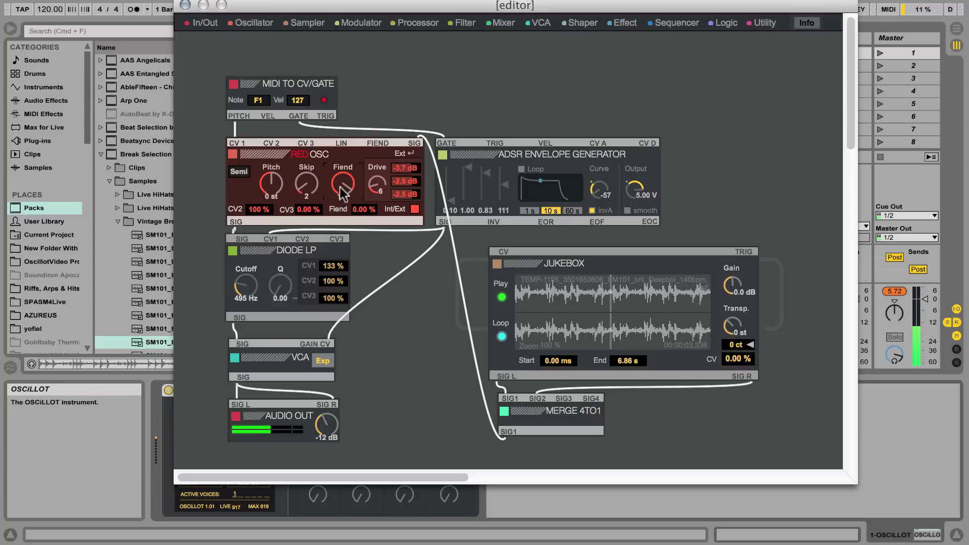
{"action": "left_click", "coordinate": [403, 188]}
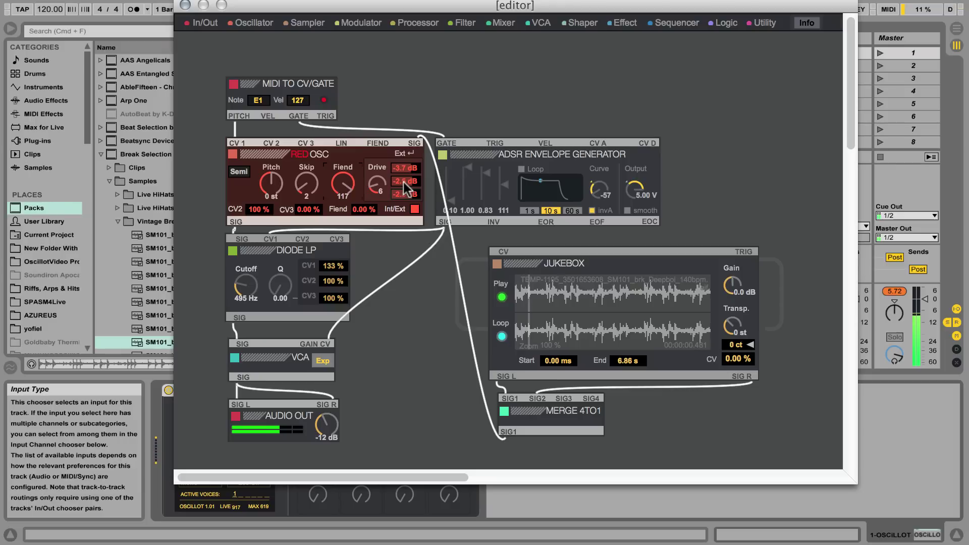
{"action": "left_click_drag", "start_coordinate": [404, 182], "coordinate": [377, 188]}
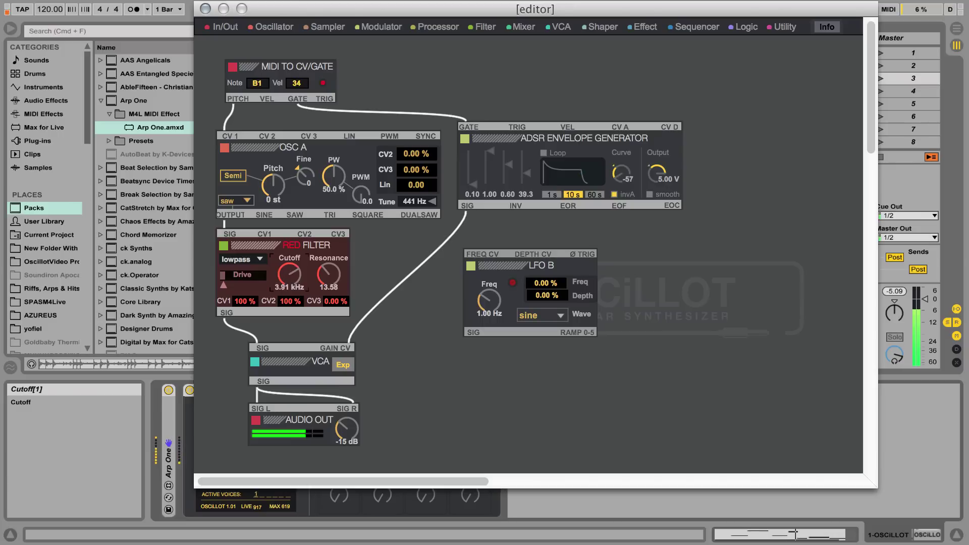
Step: Lower the Red Filter's cutoff to 158 Hz and patch LFO B's SIG output into the filter's CV1 input
{"action": "left_click_drag", "start_coordinate": [290, 274], "coordinate": [289, 280]}
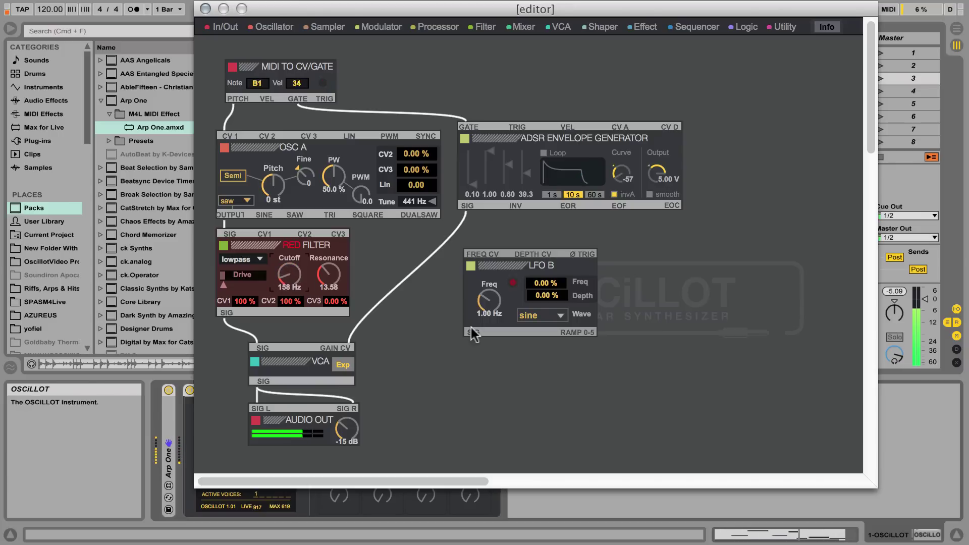
{"action": "left_click_drag", "start_coordinate": [471, 331], "coordinate": [264, 234]}
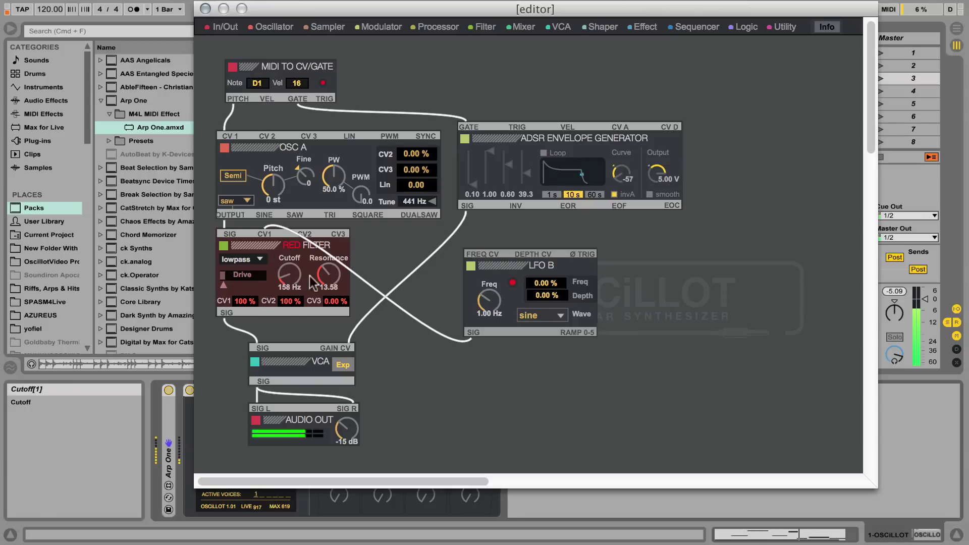
Step: Raise the Red Filter's drive, with the cutoff at 517 Hz and the resonance at 43.54
{"action": "left_click_drag", "start_coordinate": [328, 275], "coordinate": [328, 270]}
{"action": "left_click_drag", "start_coordinate": [223, 275], "coordinate": [235, 275]}
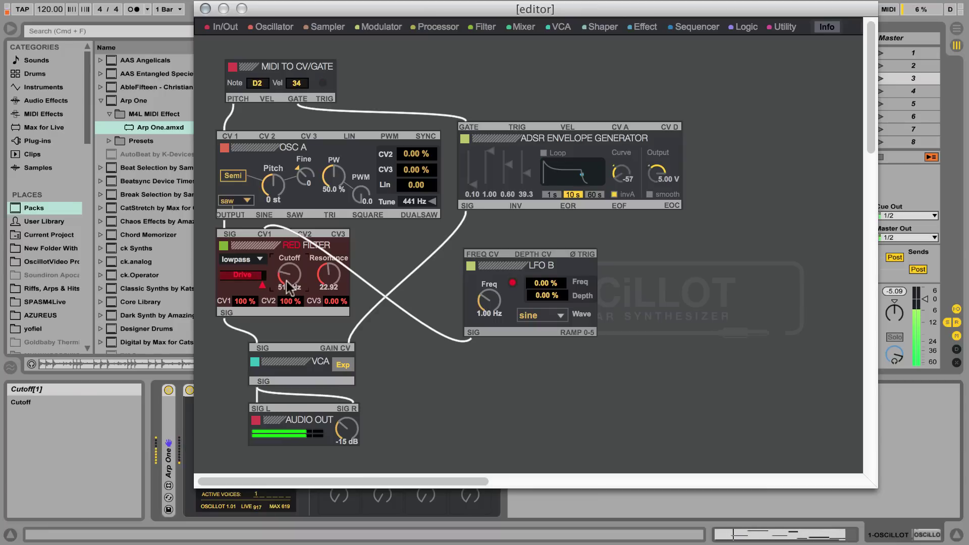
{"action": "left_click_drag", "start_coordinate": [330, 282], "coordinate": [330, 267]}
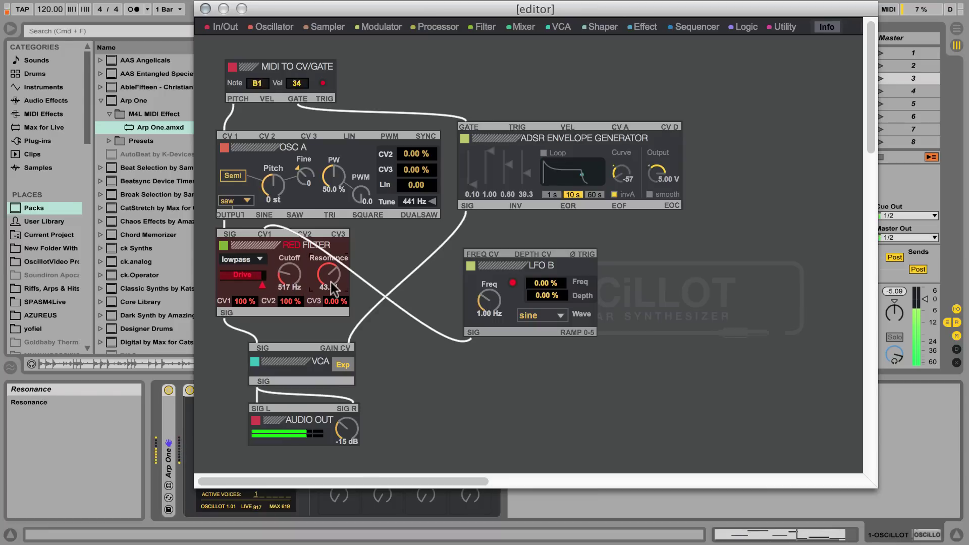
Step: Try a fast LFO B rate of 21.2 Hz, and slow its frequency down to 0.06 Hz
{"action": "scroll", "coordinate": [489, 301], "scroll_direction": "up", "scroll_amount": 8}
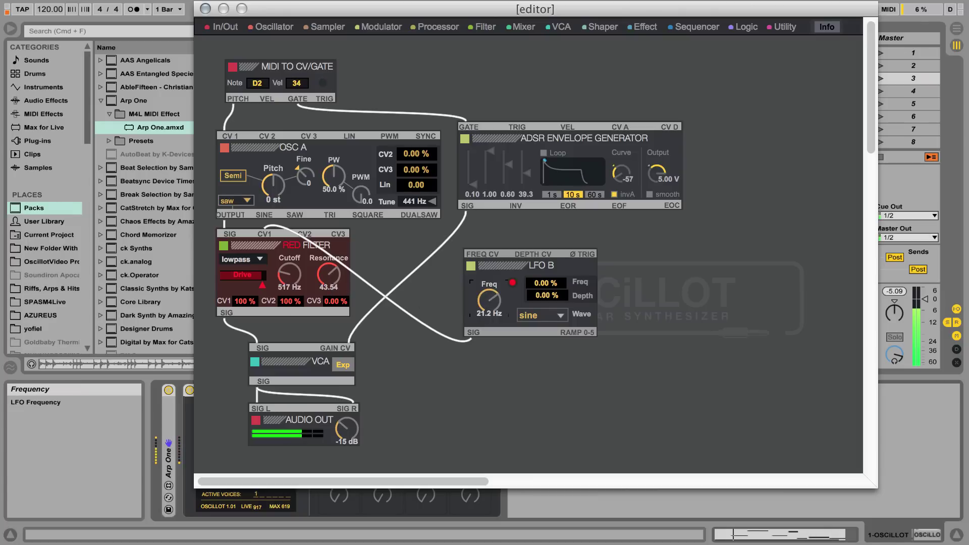
{"action": "scroll", "coordinate": [489, 301], "scroll_direction": "down", "scroll_amount": 3}
{"action": "scroll", "coordinate": [489, 301], "scroll_direction": "down", "scroll_amount": 2}
Step: Switch the Red Filter to the highpass type and lower its cutoff to 76.6 Hz
{"action": "left_click", "coordinate": [241, 259]}
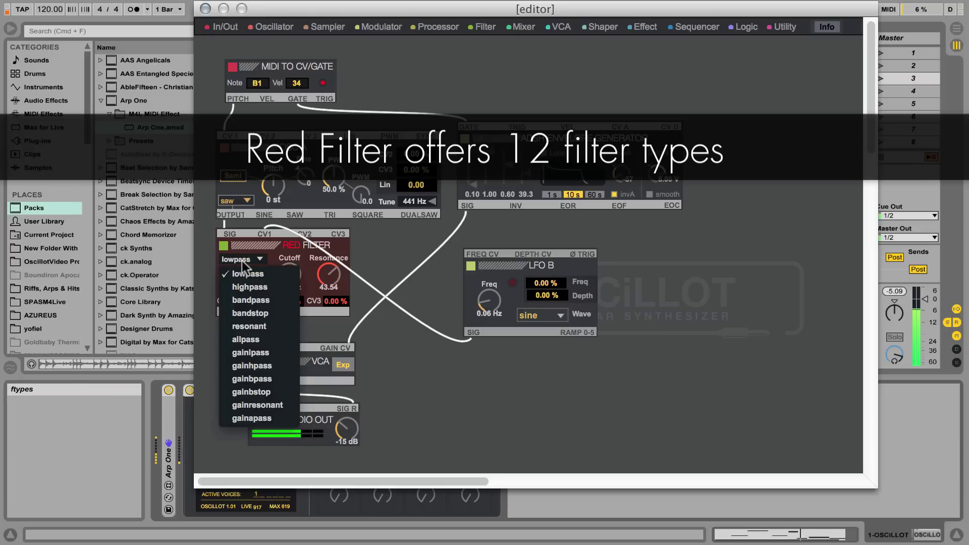
{"action": "left_click", "coordinate": [256, 288]}
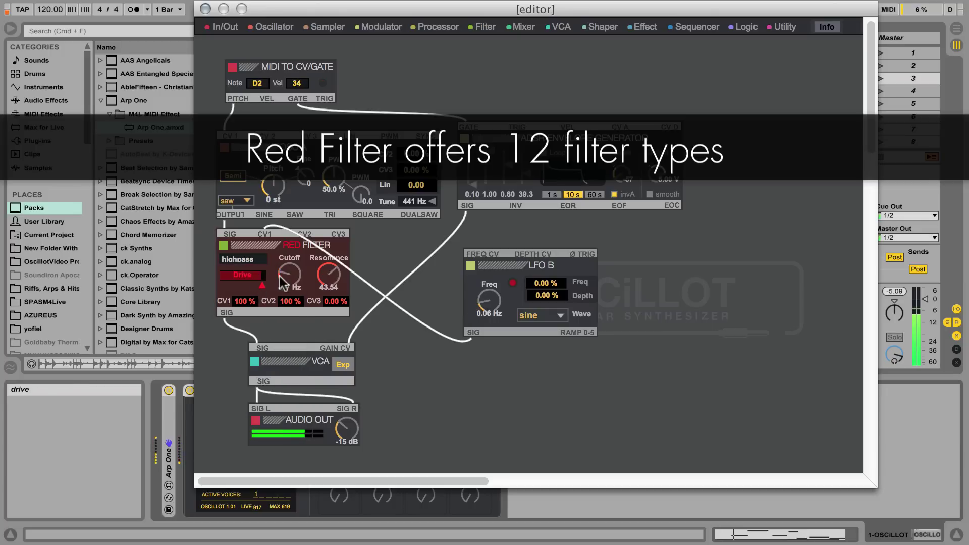
{"action": "left_click_drag", "start_coordinate": [280, 276], "coordinate": [281, 283]}
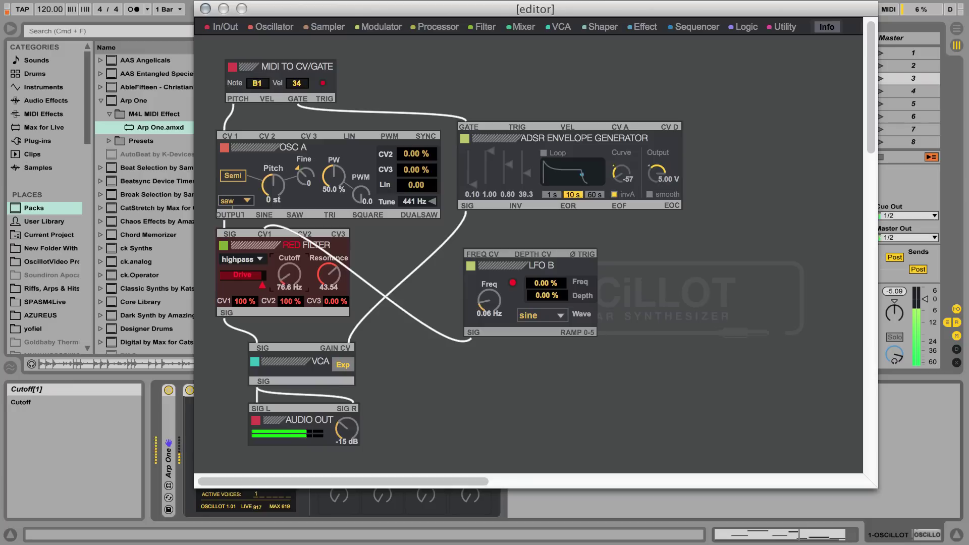
Step: Switch the Red Filter to the bandpass type and set its cutoff to 322 Hz
{"action": "left_click", "coordinate": [255, 260]}
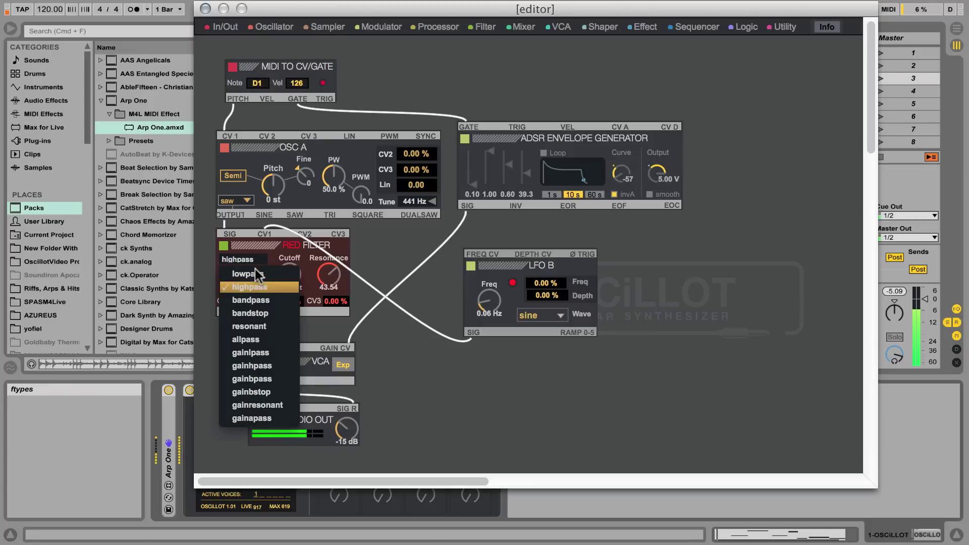
{"action": "left_click", "coordinate": [261, 301]}
{"action": "left_click_drag", "start_coordinate": [289, 275], "coordinate": [289, 264]}
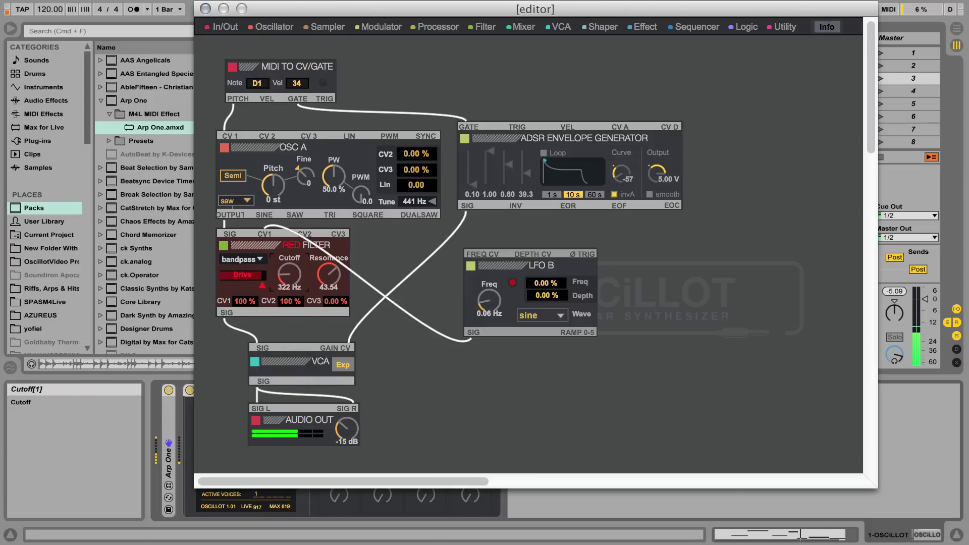
Step: Switch the Red Filter to the resonant type and sweep its cutoff around 686 Hz
{"action": "left_click", "coordinate": [238, 258]}
{"action": "left_click", "coordinate": [249, 315]}
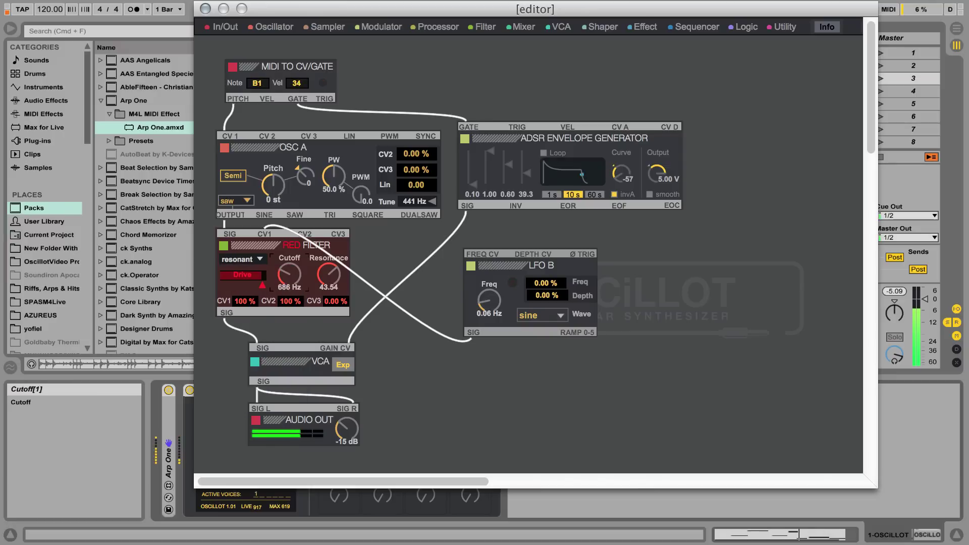
{"action": "left_click_drag", "start_coordinate": [289, 274], "coordinate": [289, 281]}
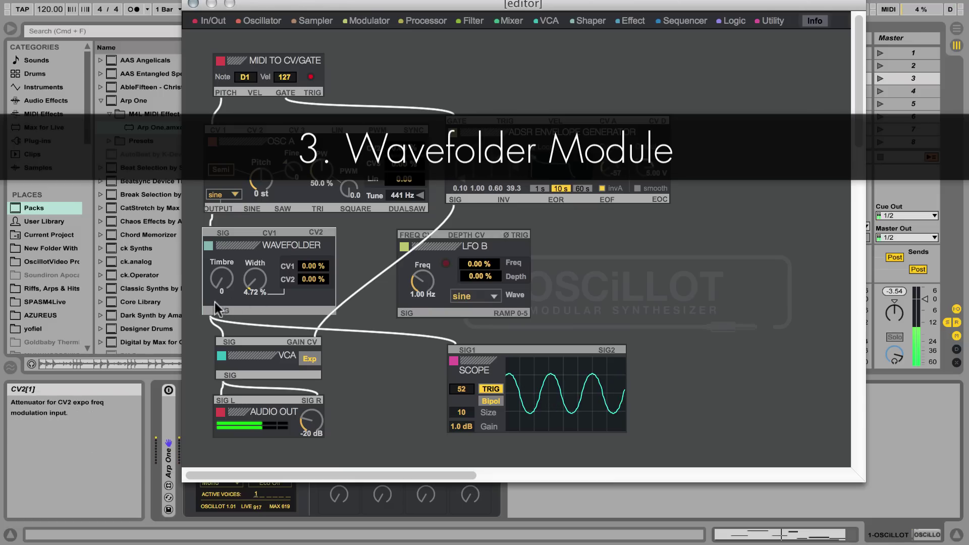
Step: Shape the sine wave with the Wavefolder, setting Timbre to 21 and Width to 49.6 %
{"action": "left_click_drag", "start_coordinate": [222, 278], "coordinate": [221, 270]}
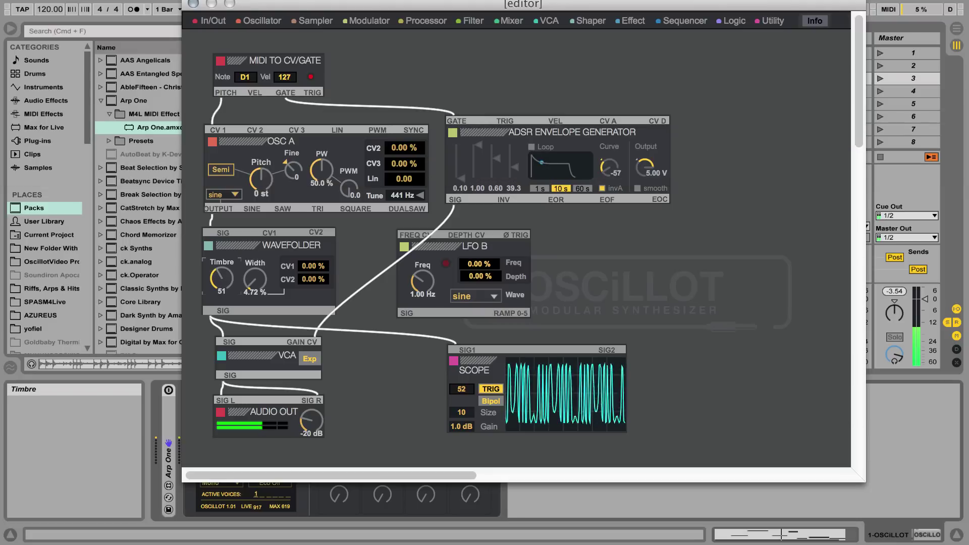
{"action": "left_click_drag", "start_coordinate": [174, 217], "coordinate": [196, 264]}
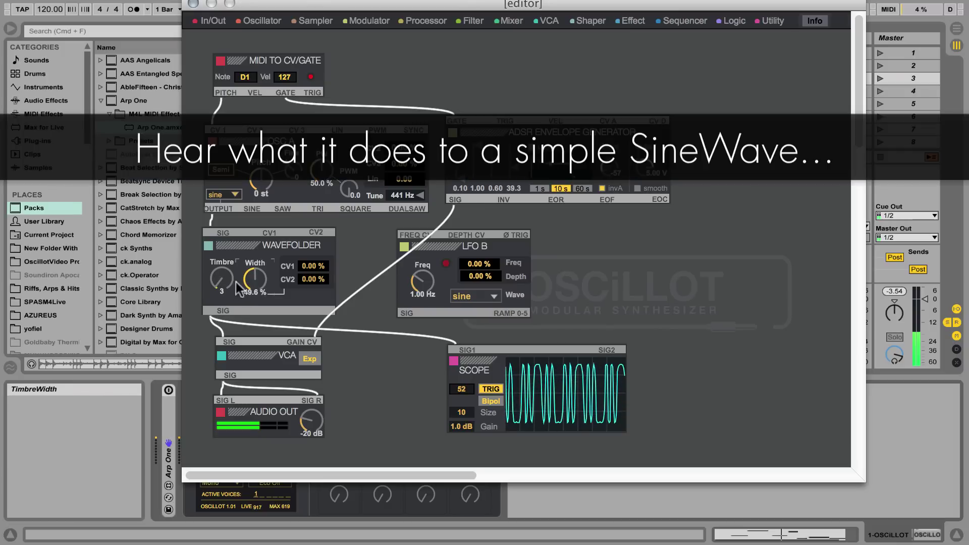
{"action": "left_click_drag", "start_coordinate": [229, 282], "coordinate": [228, 281]}
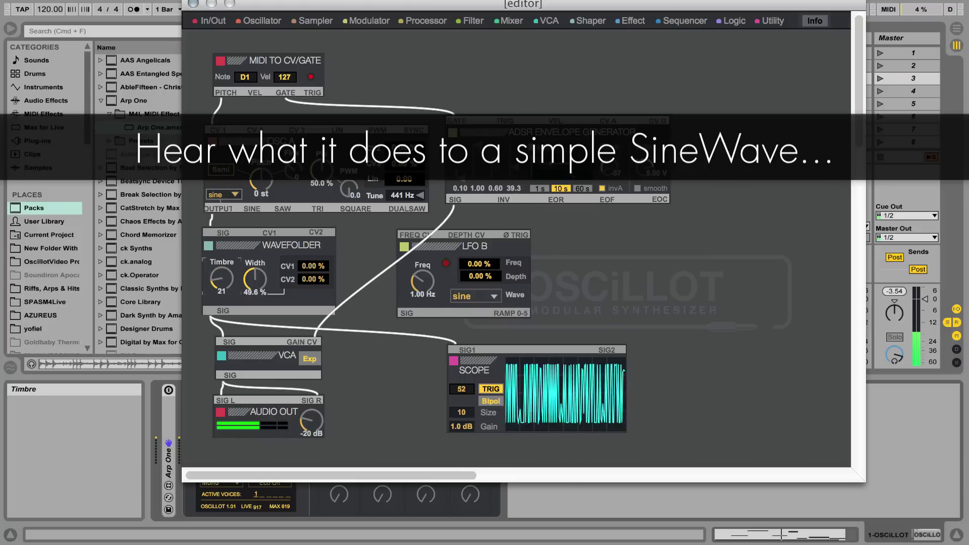
Step: Patch LFO B's SIG output into the Wavefolder's CV1 input and set the CV1 amount to 78.0 %
{"action": "left_click_drag", "start_coordinate": [406, 313], "coordinate": [268, 232]}
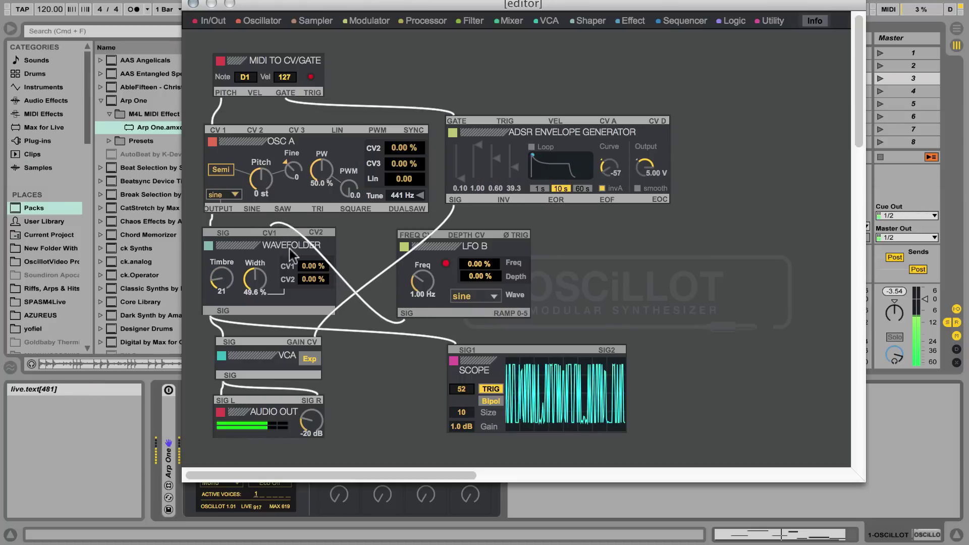
{"action": "left_click_drag", "start_coordinate": [313, 266], "coordinate": [312, 259]}
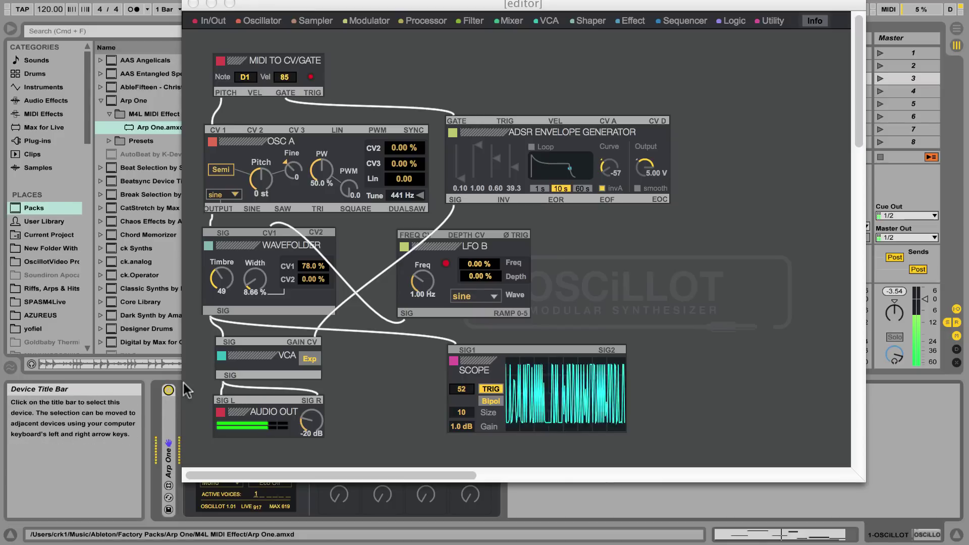
Step: Set the Wavefolder's Timbre to 11 and Width to 43.3 %, and raise the ADSR envelope's release
{"action": "left_click_drag", "start_coordinate": [226, 278], "coordinate": [226, 283]}
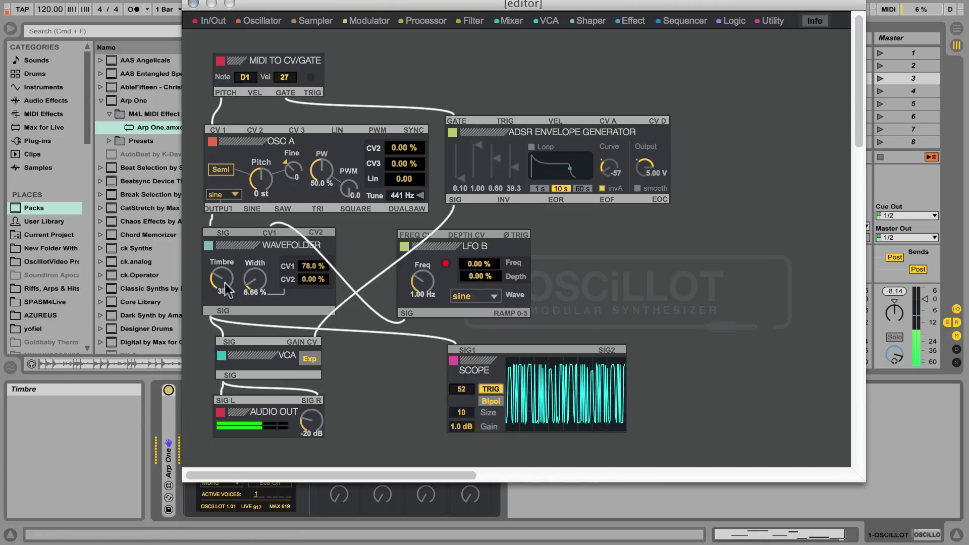
{"action": "left_click_drag", "start_coordinate": [227, 290], "coordinate": [250, 257]}
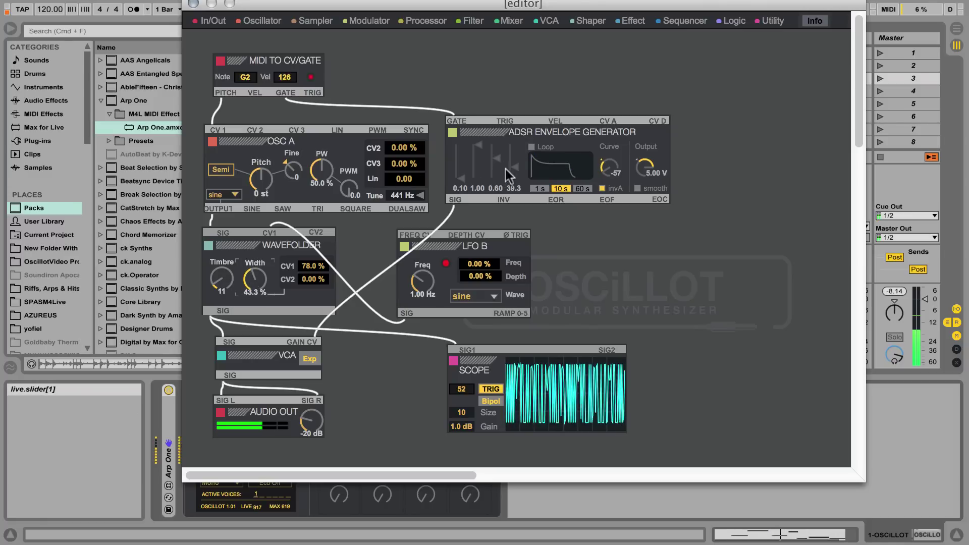
{"action": "left_click_drag", "start_coordinate": [512, 172], "coordinate": [512, 162]}
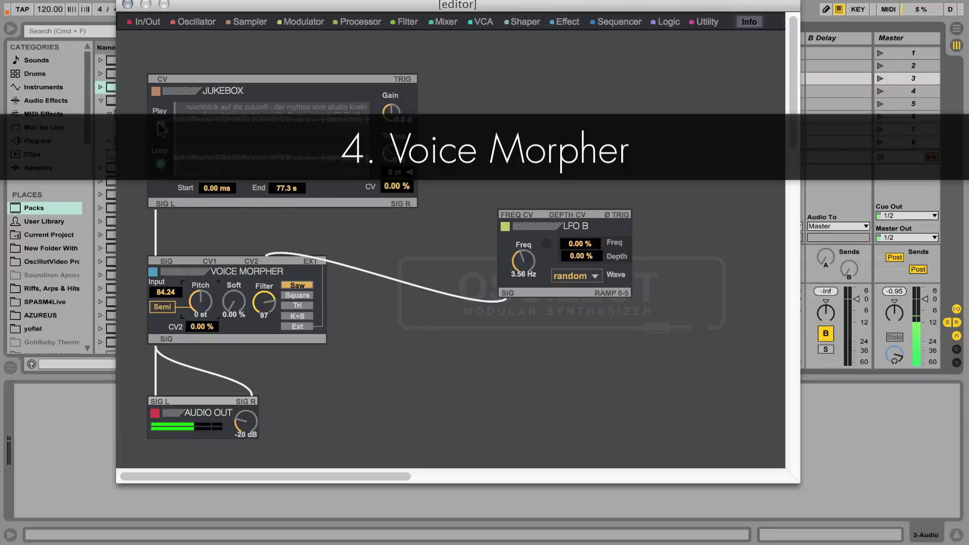
Step: Start playback of the Jukebox sample and set the Voice Morpher's pitch to -3 st
{"action": "left_click", "coordinate": [159, 123]}
{"action": "left_click_drag", "start_coordinate": [198, 292], "coordinate": [199, 328]}
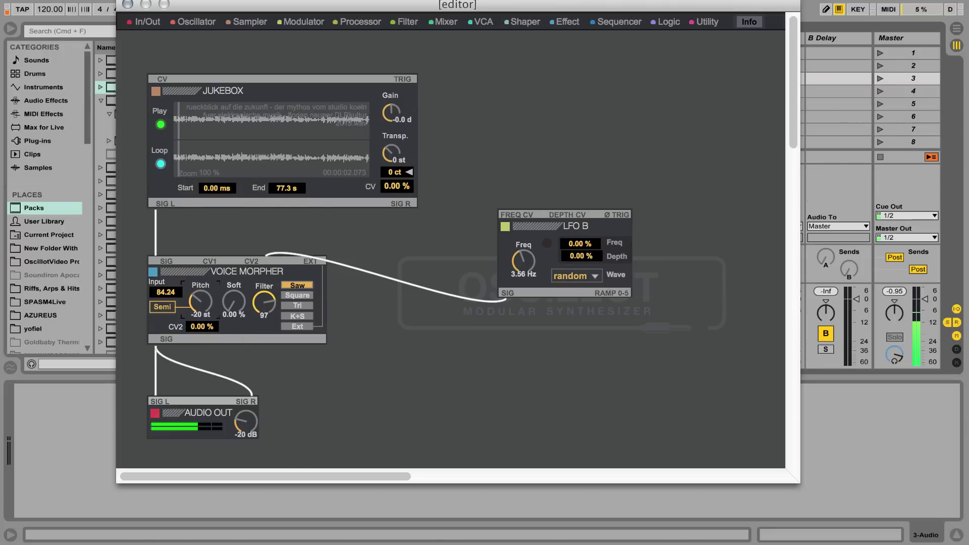
{"action": "mouse_move", "coordinate": [199, 293]}
{"action": "left_mouse_down"}
{"action": "mouse_move", "coordinate": [237, 291]}
{"action": "mouse_move", "coordinate": [237, 266]}
{"action": "mouse_move", "coordinate": [238, 294]}
{"action": "mouse_move", "coordinate": [205, 282]}
{"action": "left_mouse_up"}
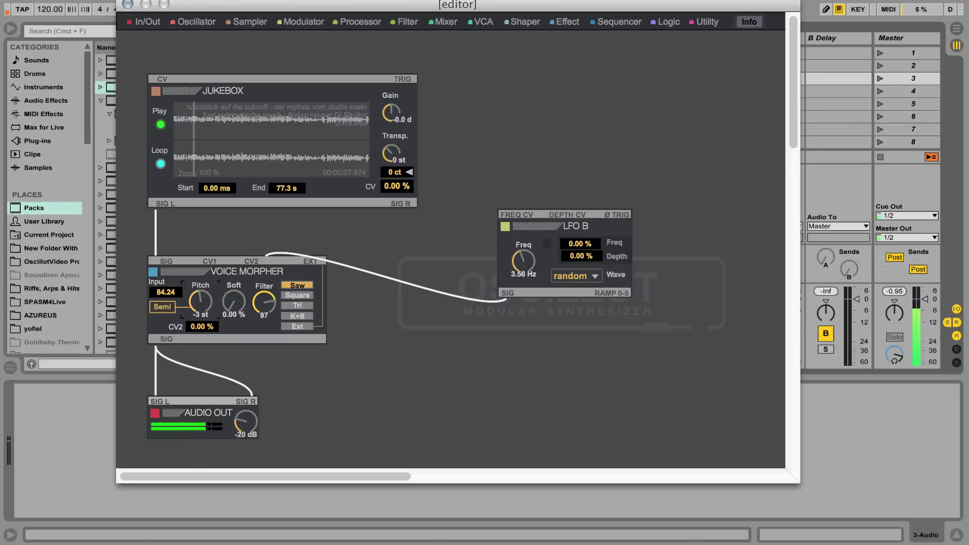
Step: Set the Voice Morpher's CV2 amount to 37.0 % and move the LFO B module closer to it
{"action": "left_click_drag", "start_coordinate": [208, 328], "coordinate": [207, 316]}
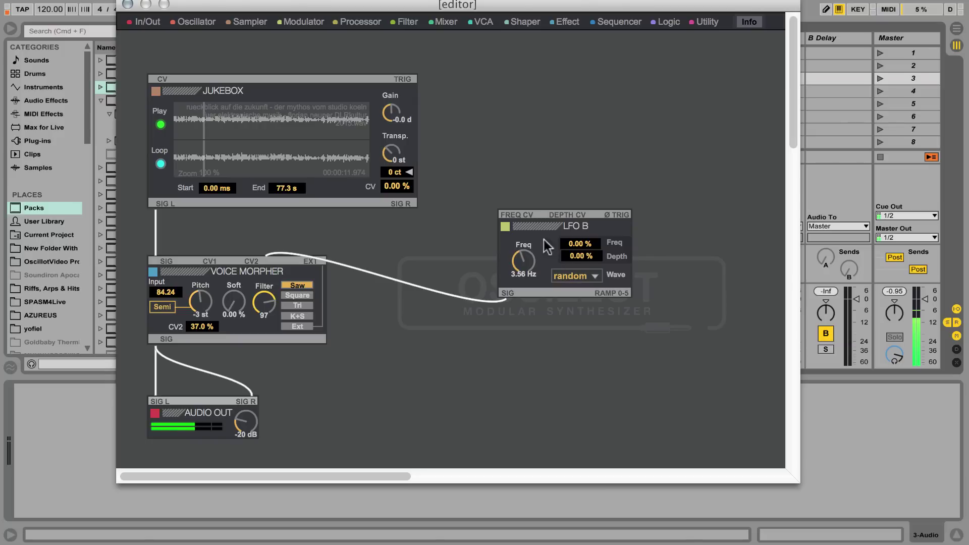
{"action": "left_click_drag", "start_coordinate": [606, 227], "coordinate": [498, 238]}
{"action": "left_click_drag", "start_coordinate": [433, 240], "coordinate": [436, 239]}
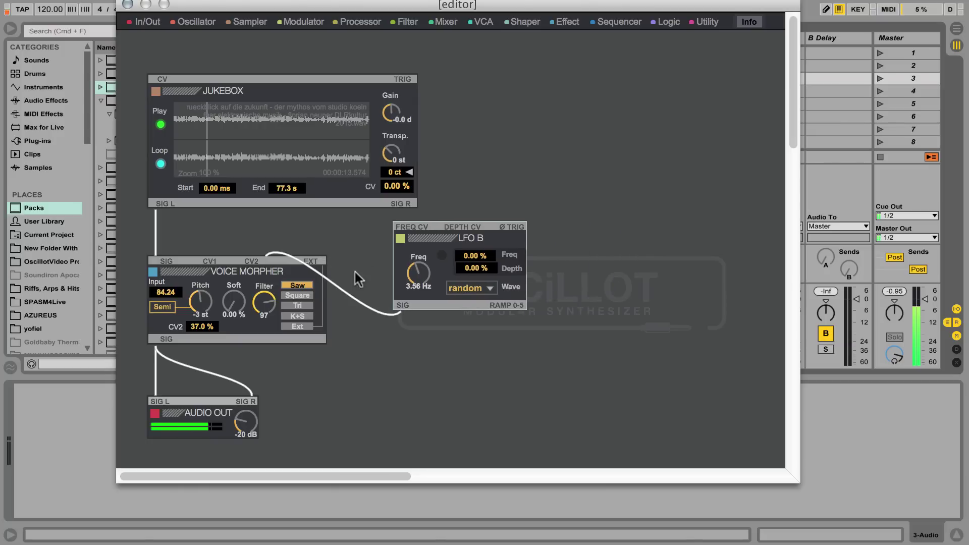
Step: Audition the Voice Morpher's waveforms, settling on K+S, and lower its Filter to 71
{"action": "left_click", "coordinate": [295, 304]}
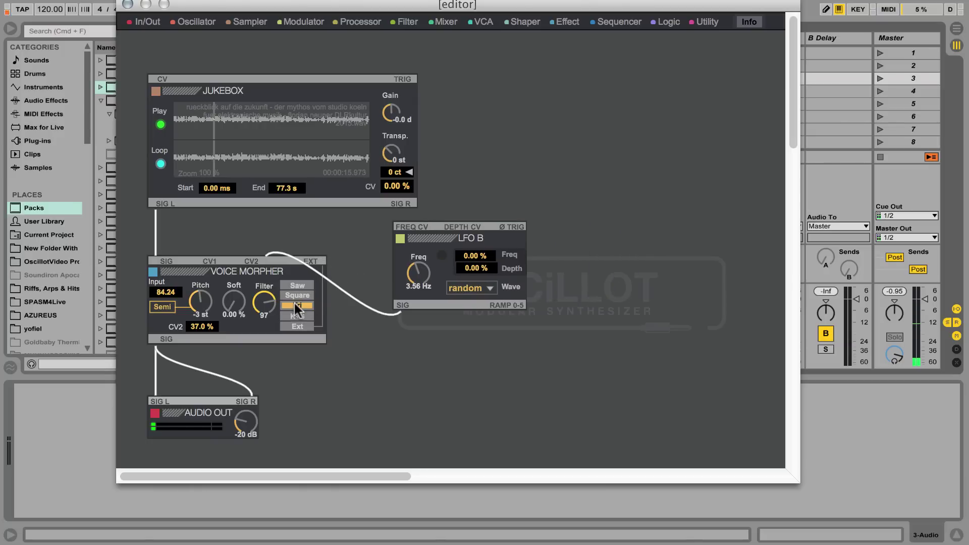
{"action": "left_click_drag", "start_coordinate": [266, 303], "coordinate": [267, 323]}
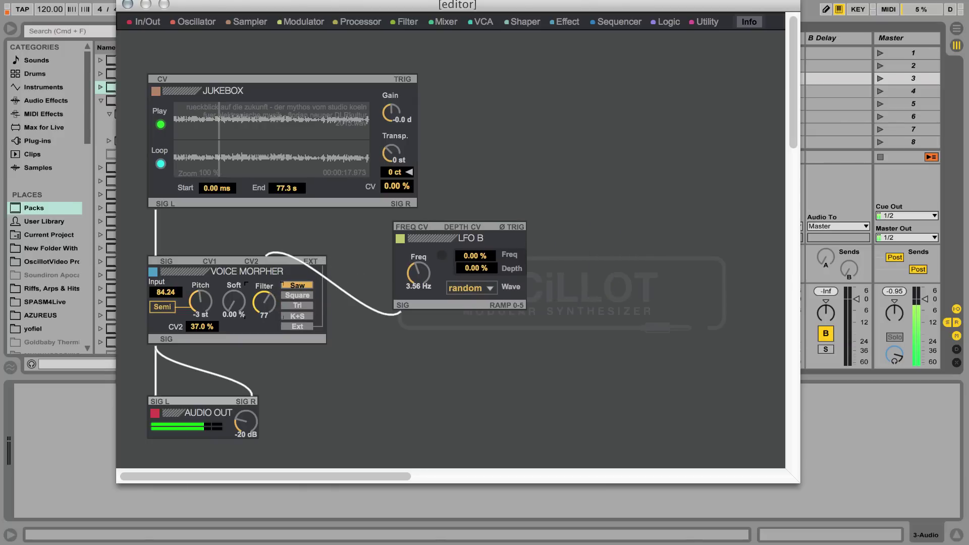
{"action": "left_click", "coordinate": [297, 316]}
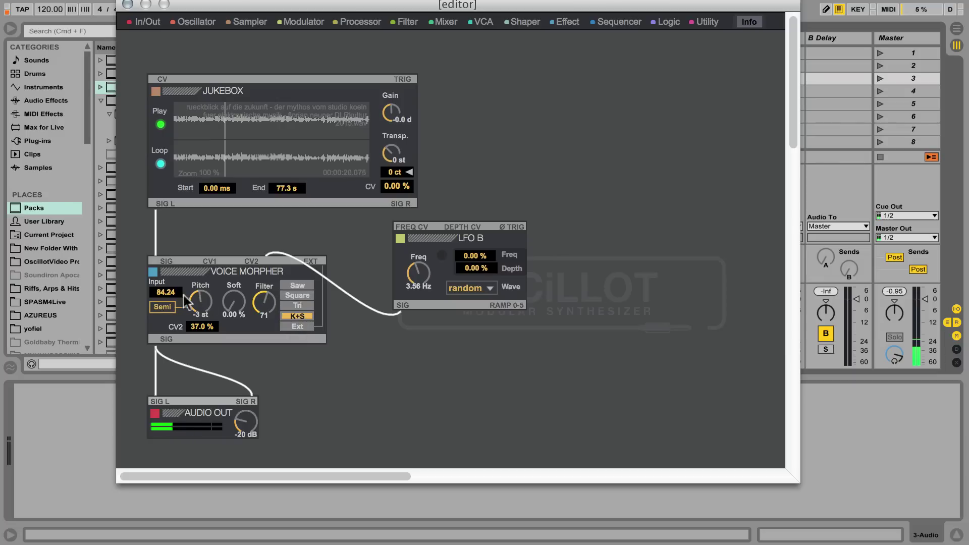
Step: Lower the Voice Morpher's pitch to -42 st and raise Soft to 50.4 %
{"action": "left_click_drag", "start_coordinate": [195, 300], "coordinate": [200, 334]}
{"action": "left_click_drag", "start_coordinate": [244, 304], "coordinate": [245, 283]}
Step: Set LFO B's frequency to 0.59 Hz and its waveform to sine
{"action": "mouse_move", "coordinate": [419, 273]}
{"action": "left_mouse_down"}
{"action": "mouse_move", "coordinate": [418, 283]}
{"action": "mouse_move", "coordinate": [418, 271]}
{"action": "left_mouse_up"}
{"action": "left_click", "coordinate": [466, 286]}
{"action": "left_click", "coordinate": [471, 305]}
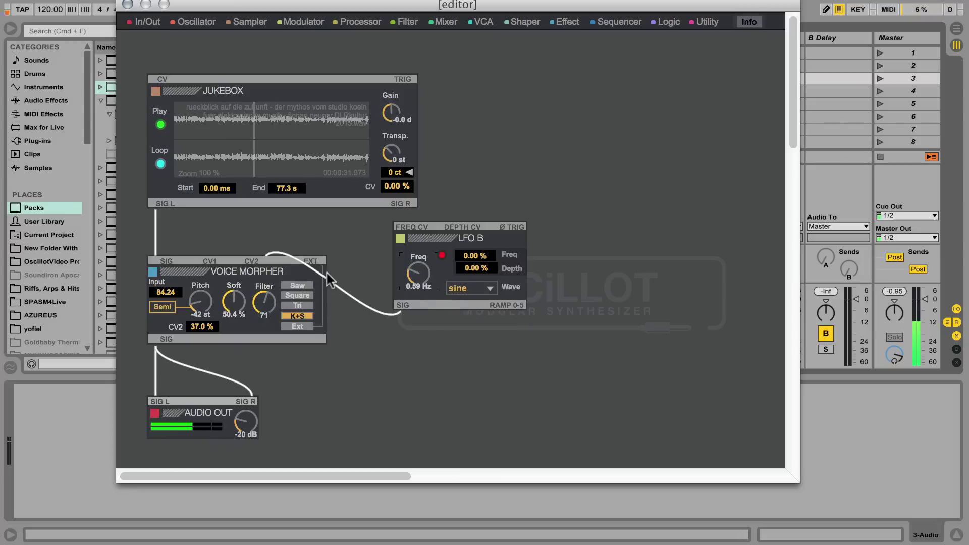
Step: Reset the Voice Morpher's CV2 and Soft amounts to 0 %, select the Saw waveform, and adjust its pitch
{"action": "mouse_move", "coordinate": [201, 327]}
{"action": "left_mouse_down"}
{"action": "mouse_move", "coordinate": [200, 291]}
{"action": "mouse_move", "coordinate": [200, 336]}
{"action": "mouse_move", "coordinate": [211, 335]}
{"action": "left_mouse_up"}
{"action": "left_click", "coordinate": [289, 286]}
{"action": "left_click_drag", "start_coordinate": [232, 304], "coordinate": [232, 331]}
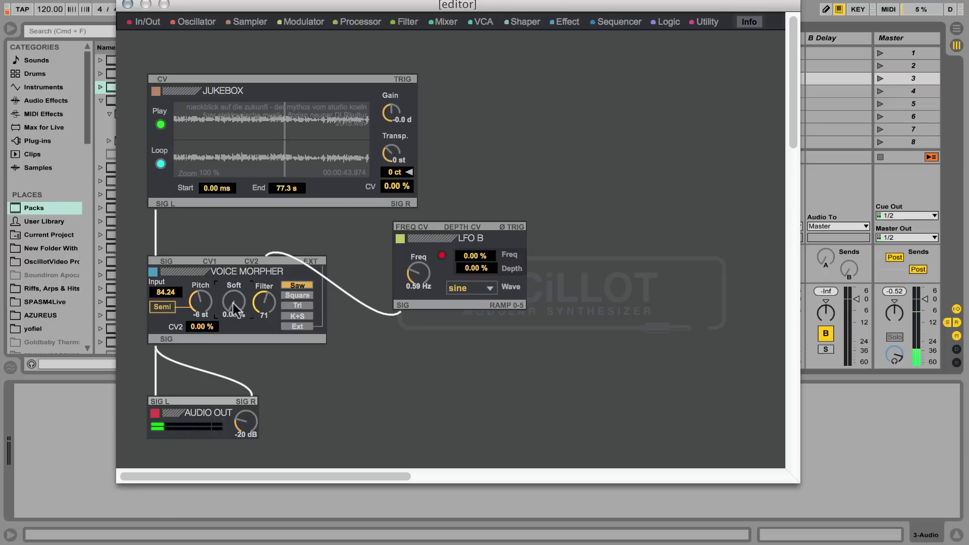
{"action": "left_click", "coordinate": [212, 303]}
{"action": "left_click_drag", "start_coordinate": [197, 302], "coordinate": [198, 297]}
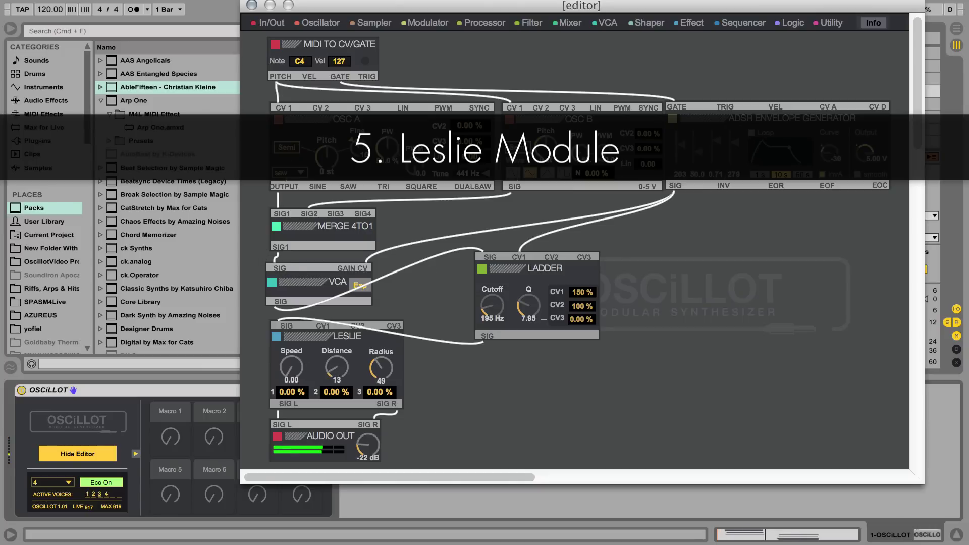
Step: Audition the Leslie module by sweeping Distance between 81 and 32, setting Speed to 83, and varying Radius
{"action": "left_click_drag", "start_coordinate": [336, 367], "coordinate": [337, 358]}
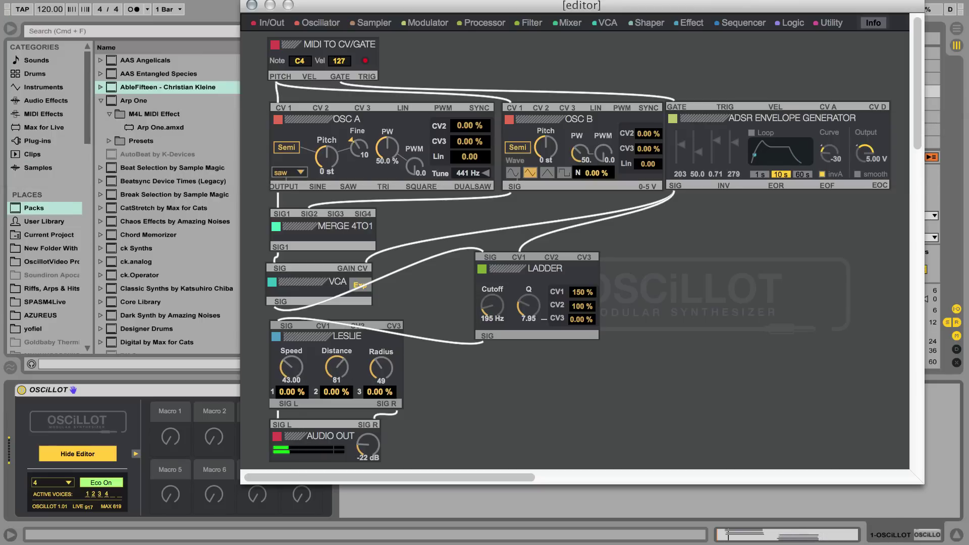
{"action": "left_click_drag", "start_coordinate": [347, 373], "coordinate": [348, 371]}
{"action": "left_click_drag", "start_coordinate": [335, 369], "coordinate": [335, 393]}
{"action": "left_click_drag", "start_coordinate": [291, 368], "coordinate": [291, 374]}
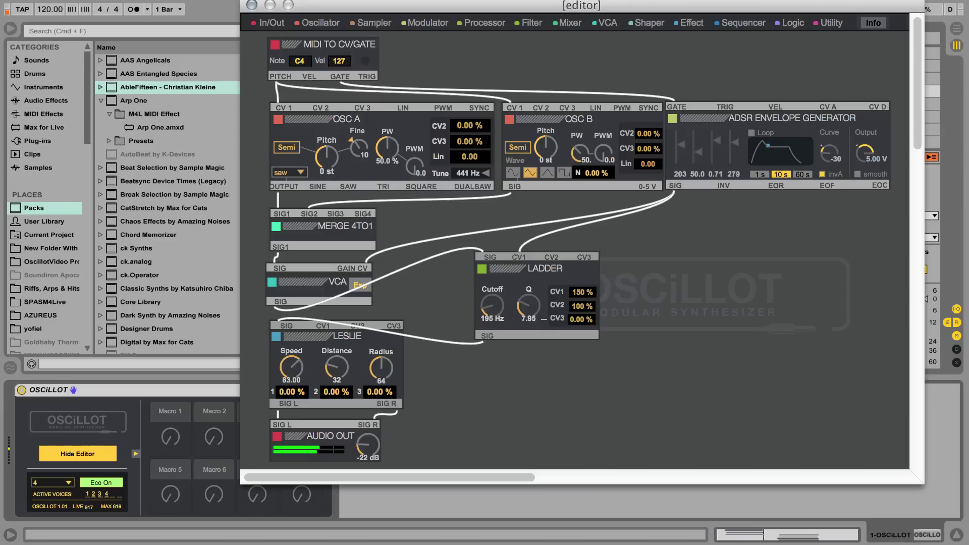
{"action": "left_click_drag", "start_coordinate": [379, 366], "coordinate": [378, 391]}
{"action": "left_click_drag", "start_coordinate": [337, 367], "coordinate": [381, 357]}
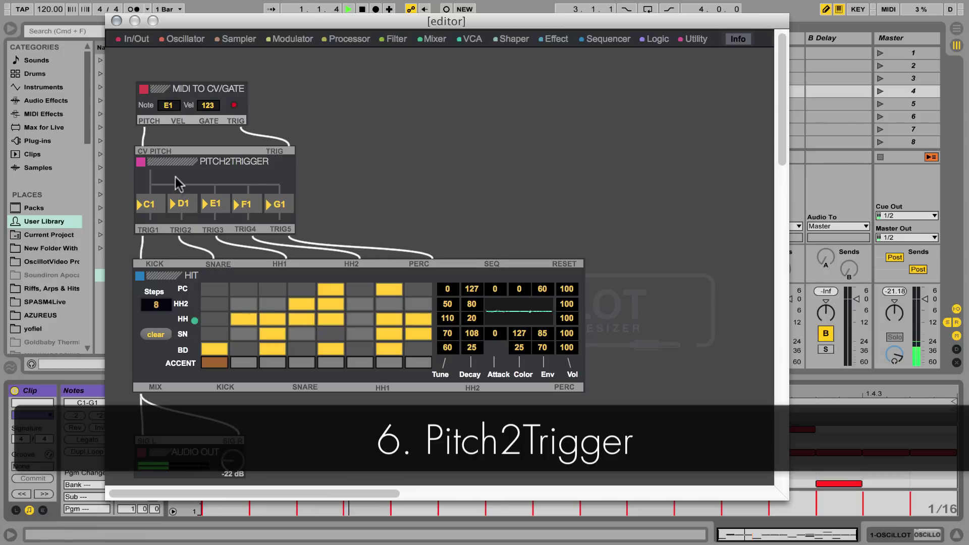
Step: Set the HIT module's BD Decay to 70 and Color to 85 during playback, and stop the transport
{"action": "key", "text": "space"}
{"action": "left_click_drag", "start_coordinate": [473, 347], "coordinate": [473, 325]}
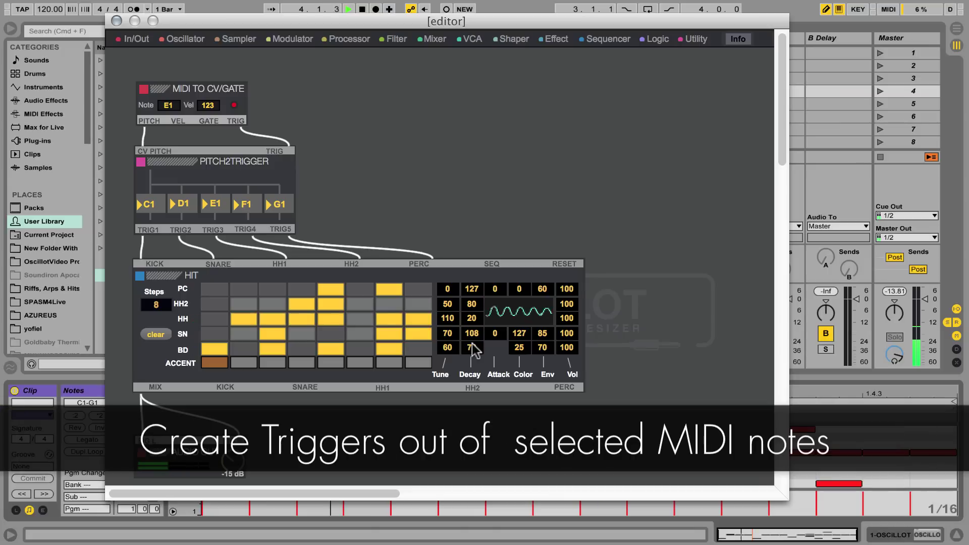
{"action": "left_click_drag", "start_coordinate": [520, 349], "coordinate": [520, 317]}
{"action": "left_click", "coordinate": [184, 205]}
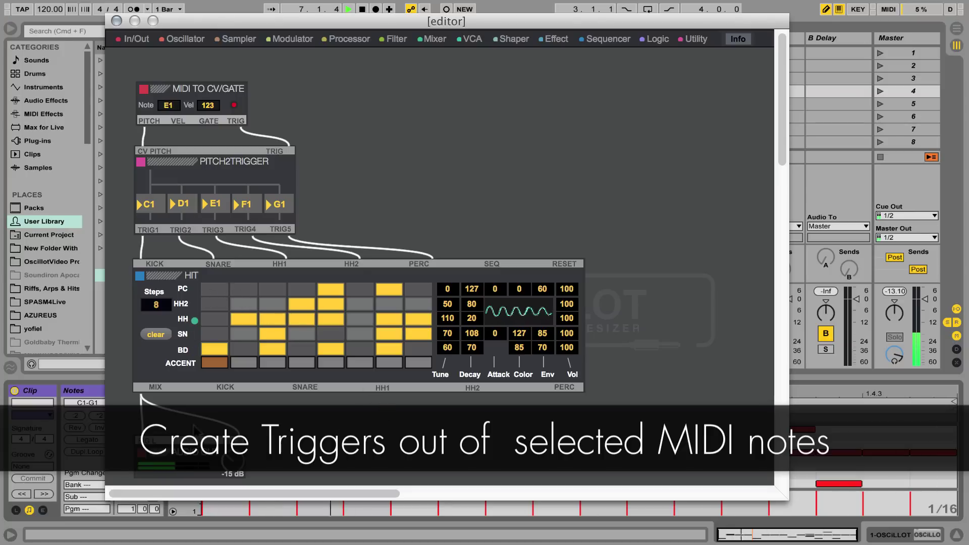
{"action": "key", "text": "space"}
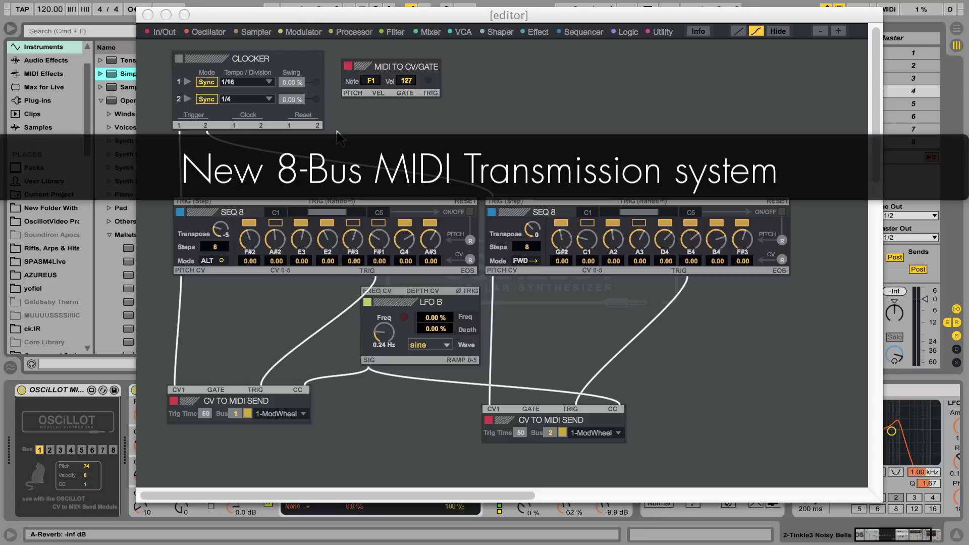
Step: Start playback and move the editor aside to view the Tinkle3 Noisy track's MIDI device on bus 1, returning to the patch
{"action": "key", "text": "space"}
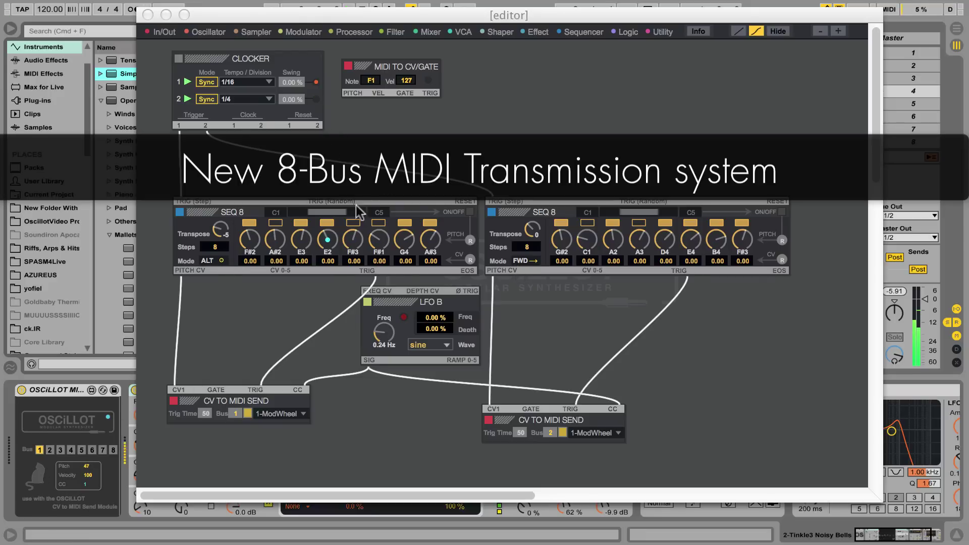
{"action": "left_click_drag", "start_coordinate": [268, 24], "coordinate": [580, 21]}
{"action": "left_click", "coordinate": [413, 42]}
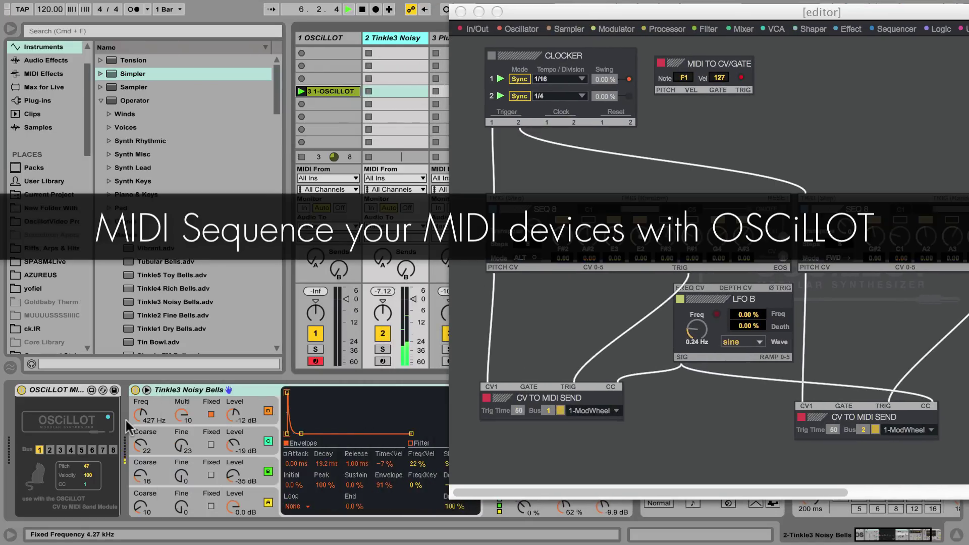
{"action": "left_click_drag", "start_coordinate": [666, 28], "coordinate": [332, 28]}
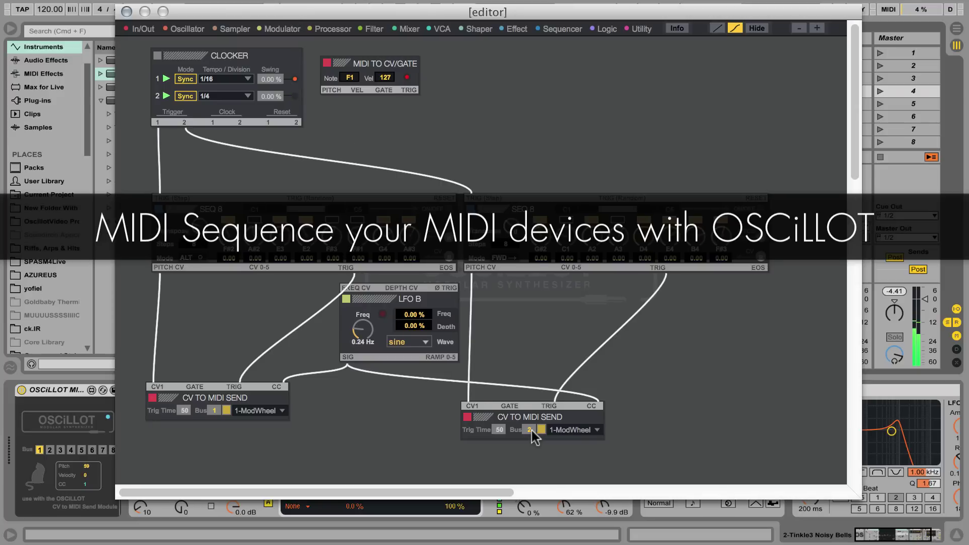
Step: Uncover and select the Plucked track to view its OSCiLLOT MIDI device on bus 2, and bring the editor back
{"action": "left_click_drag", "start_coordinate": [409, 15], "coordinate": [821, 11]}
{"action": "left_click", "coordinate": [461, 39]}
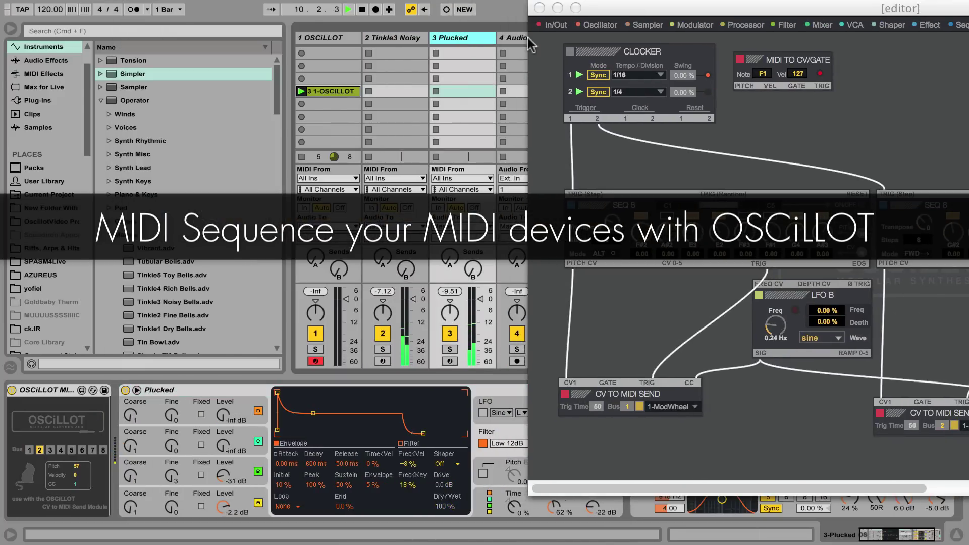
{"action": "left_click_drag", "start_coordinate": [700, 15], "coordinate": [250, 44]}
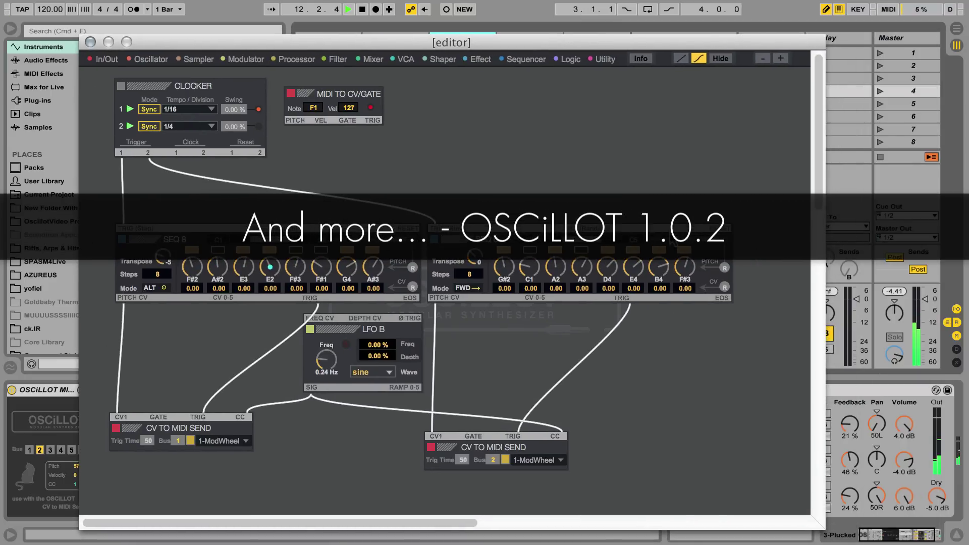
Step: Randomize the step pitches of the second SEQ 8 module, the one in FWD mode, twice
{"action": "left_click", "coordinate": [723, 267]}
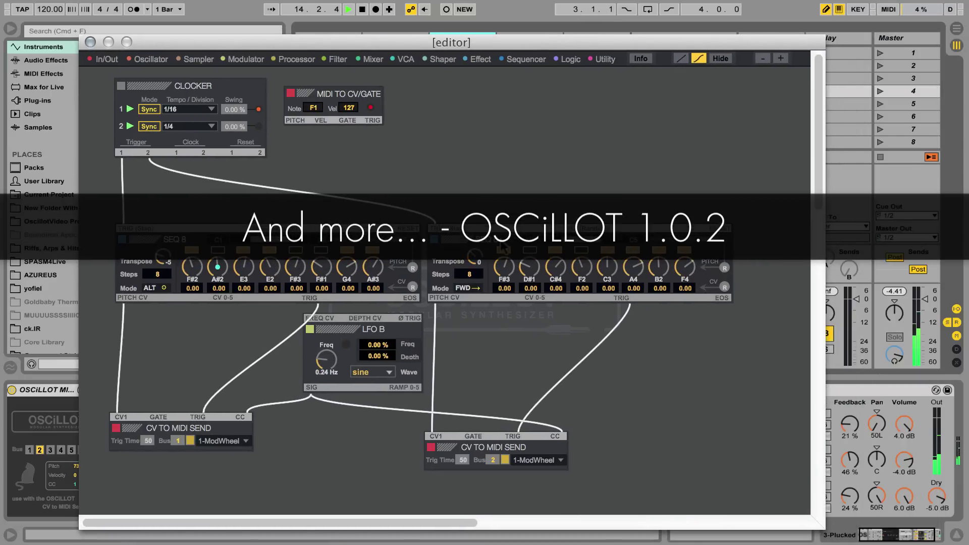
{"action": "left_click", "coordinate": [724, 267]}
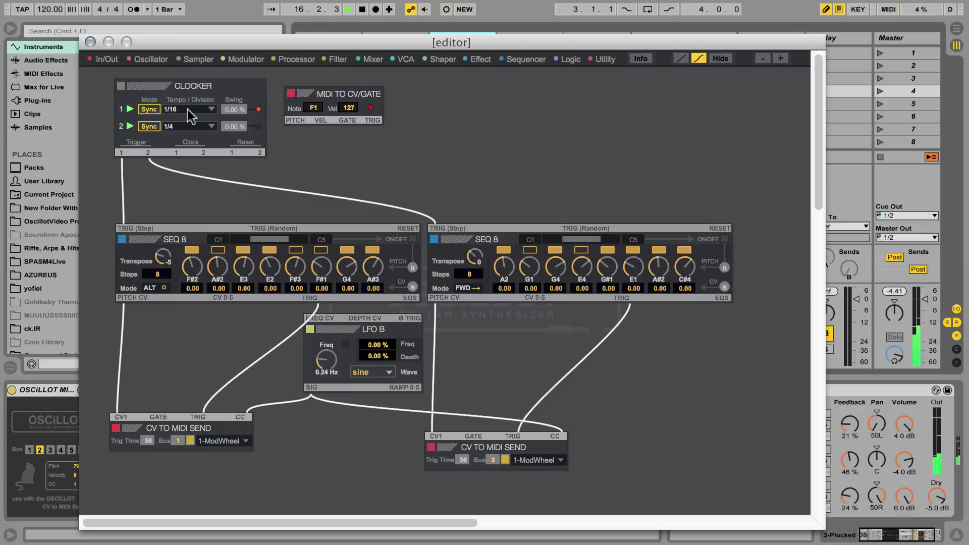